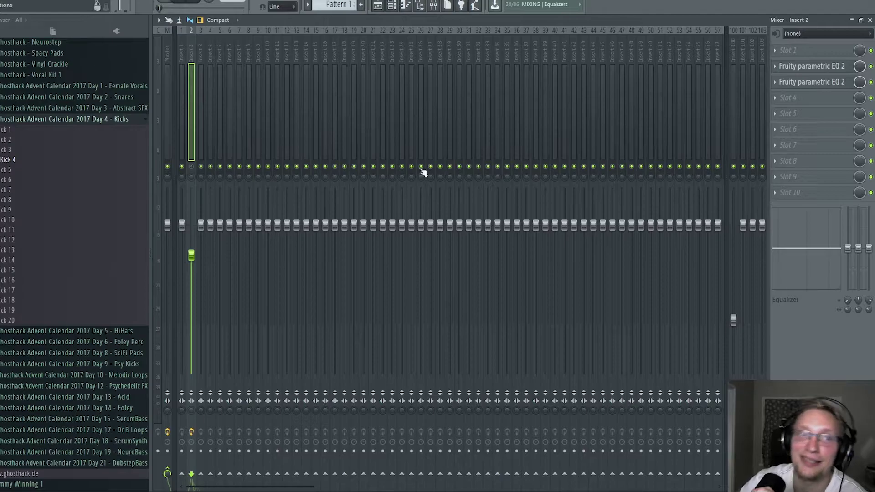
click(743, 132)
click(735, 132)
click(191, 93)
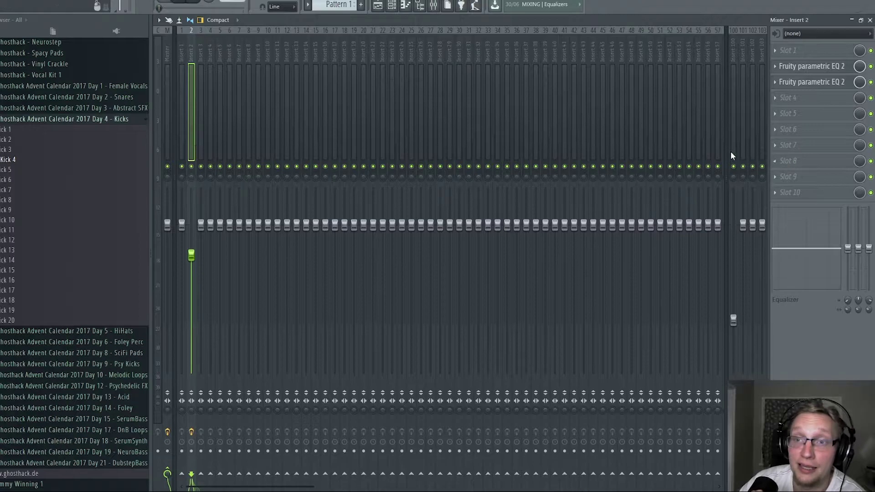
click(744, 137)
click(734, 136)
drag(220, 98, 182, 93)
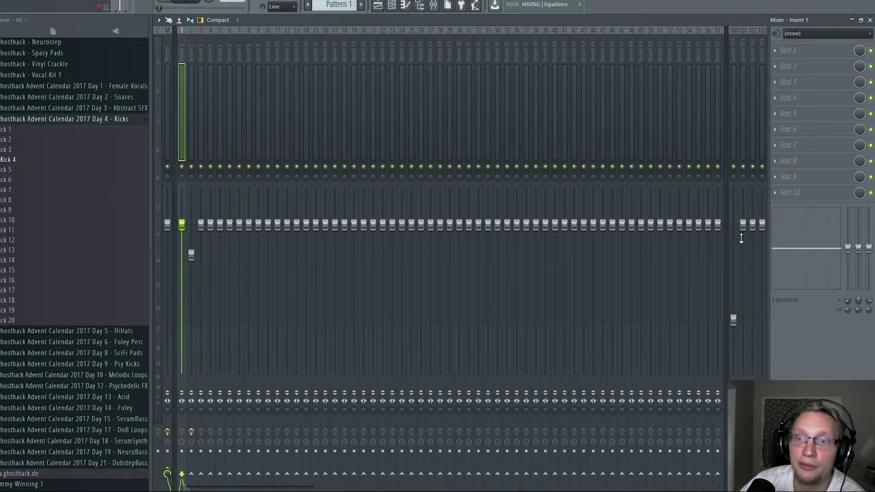
- Raise Insert 100's fader level with the neighbouring tracks, and audition the pattern with Insert 2 selected
drag(733, 320, 734, 222)
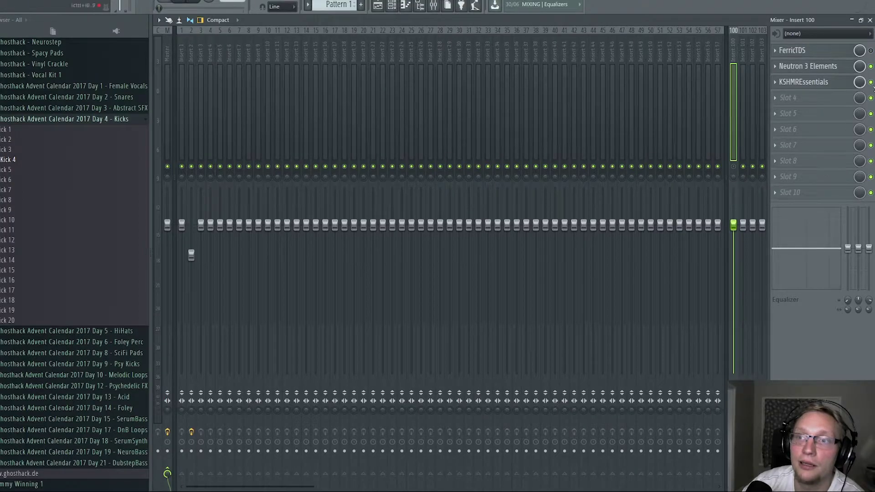
click(188, 66)
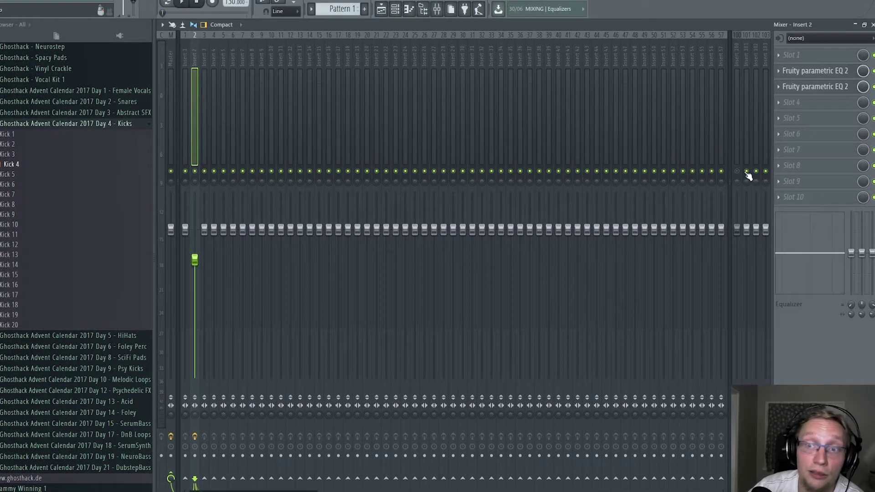
key(space)
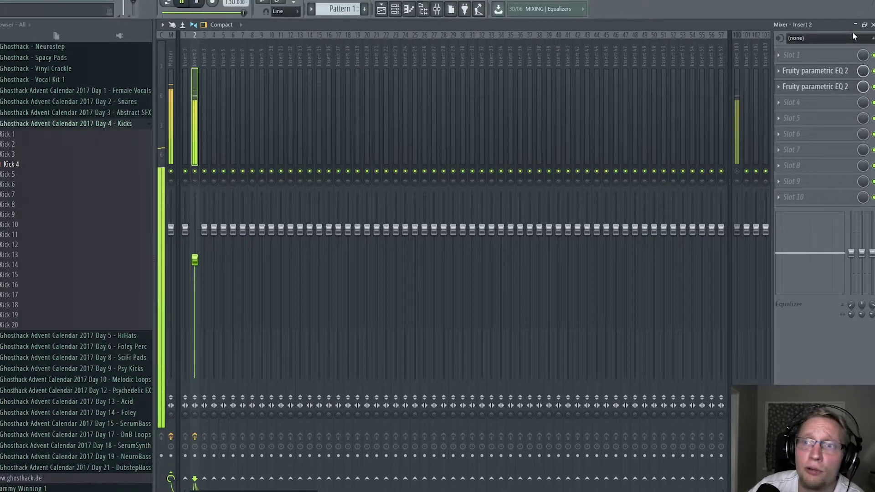
click(199, 3)
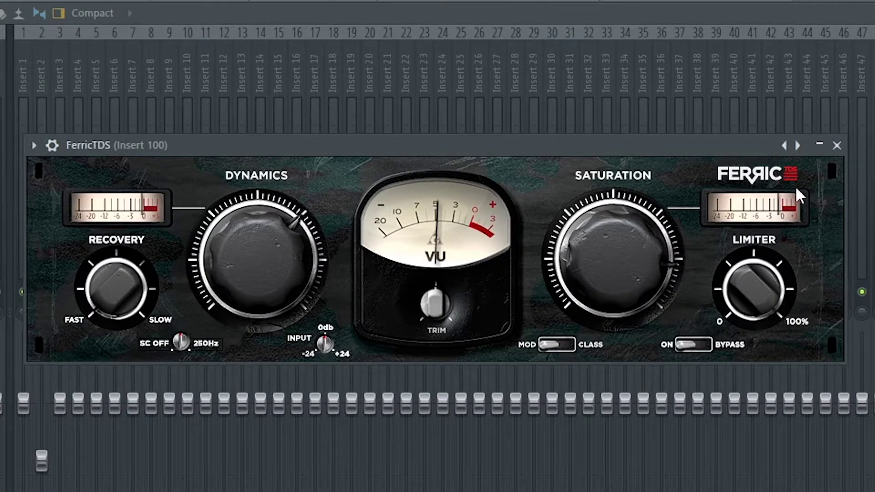
- Browse the FerricTDS presets on Insert 100, including Drum smash, and close the plugin
click(34, 145)
mouse_move(66, 201)
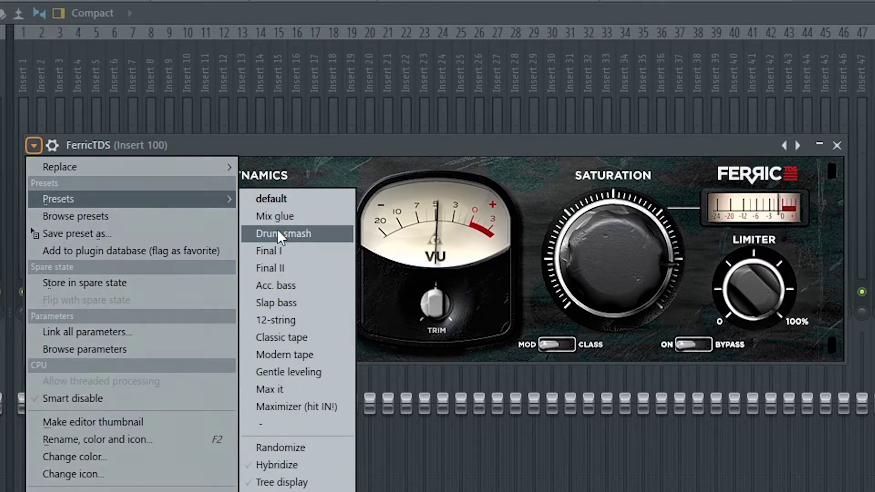
click(279, 233)
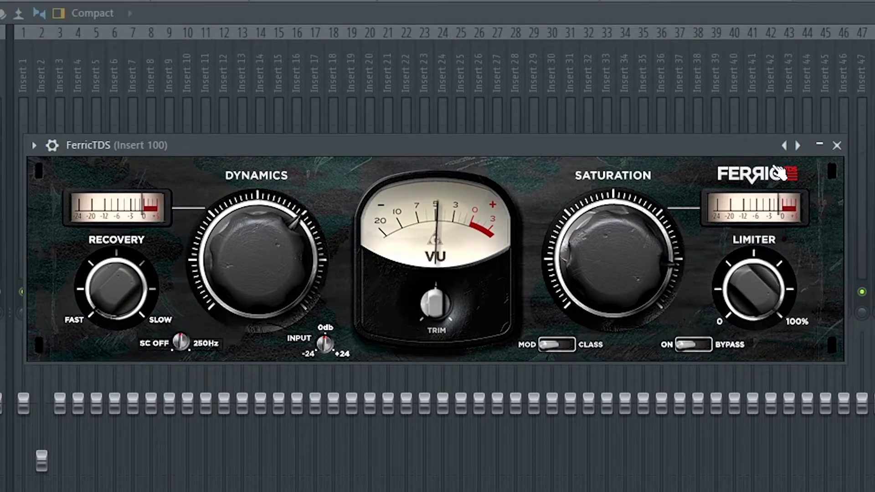
click(837, 145)
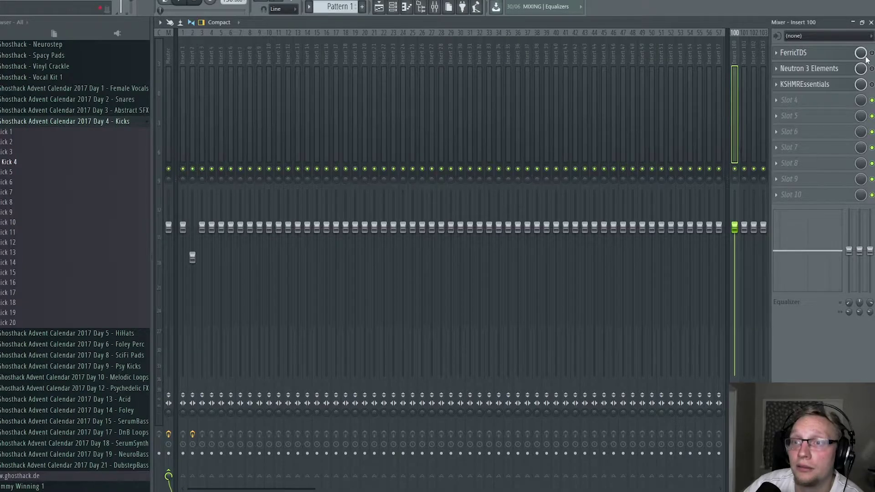
- Audition the pattern through FerricTDS and lower Insert 100's fader to blend the parallel signal under the kick
click(180, 3)
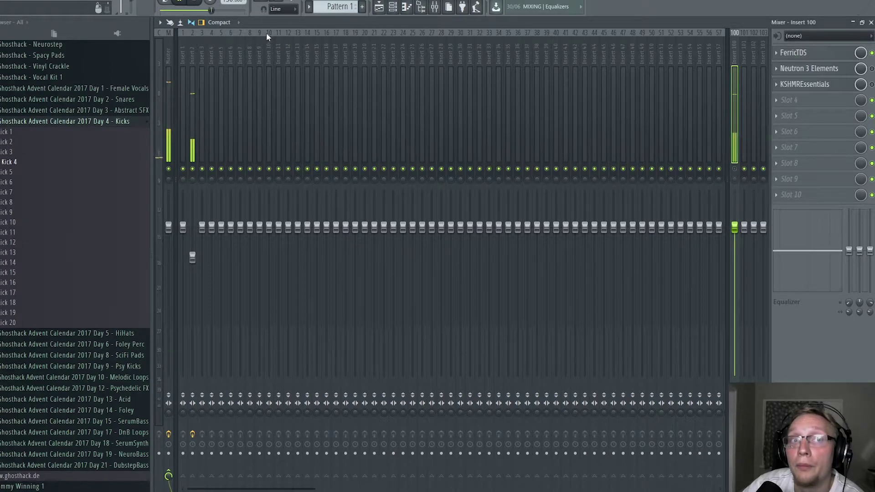
click(194, 2)
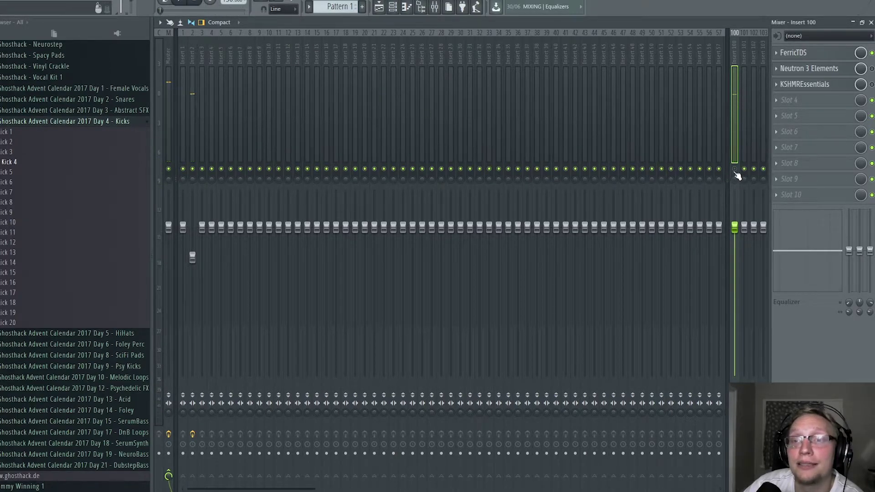
click(182, 2)
drag(735, 227, 735, 337)
drag(203, 6, 146, 6)
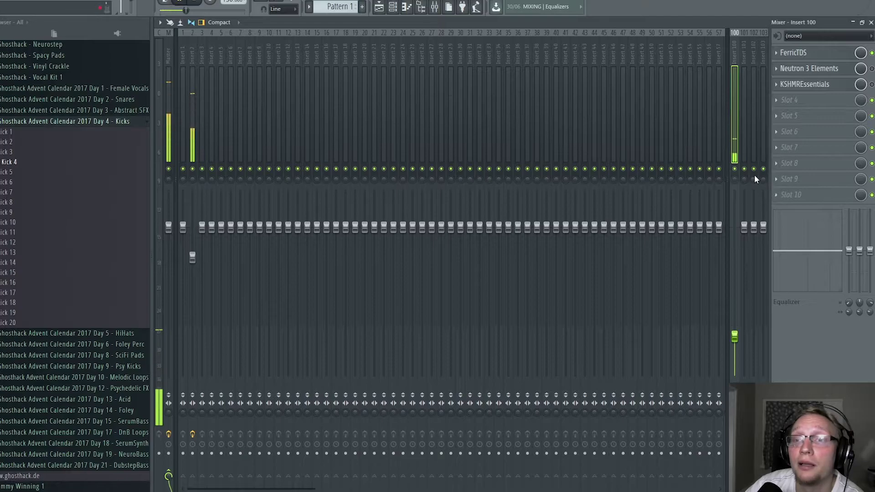
- Compare the kick with Insert 100 muted and unmuted during playback
click(735, 169)
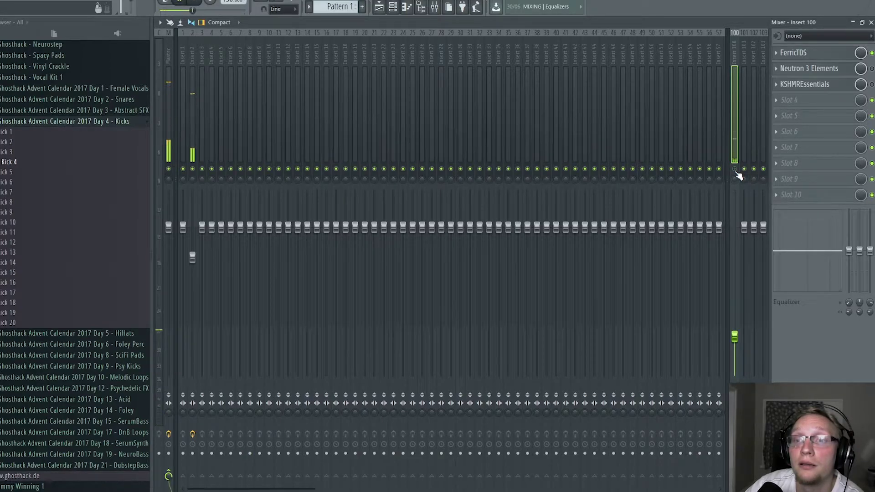
click(736, 170)
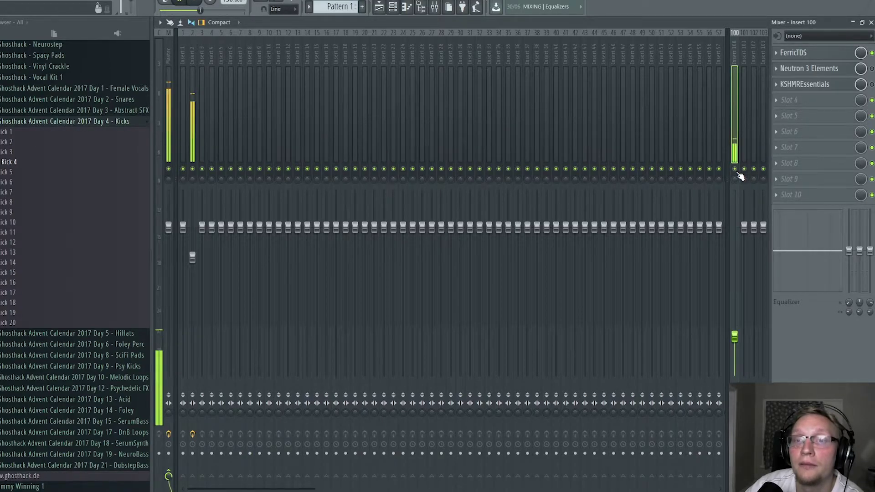
click(196, 2)
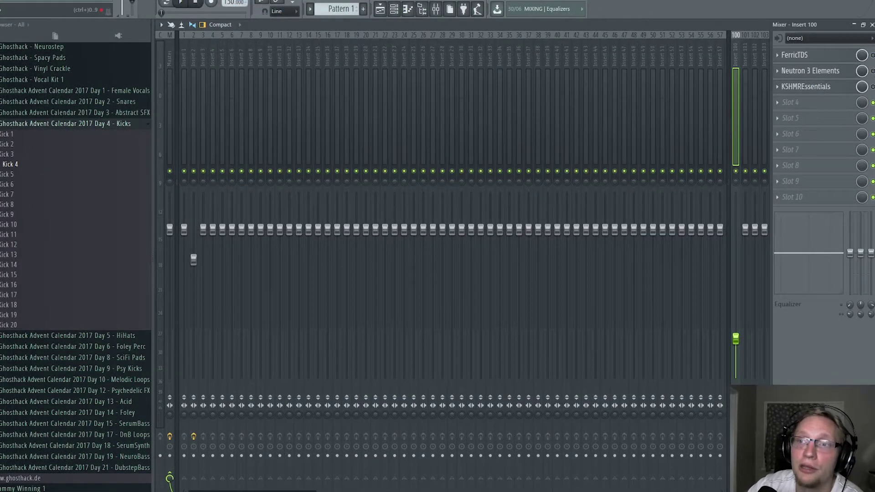
- Dismiss the preset manager of Neutron 3 Elements on Insert 100, and bring the track's fader from full to a low blend during playback
click(842, 73)
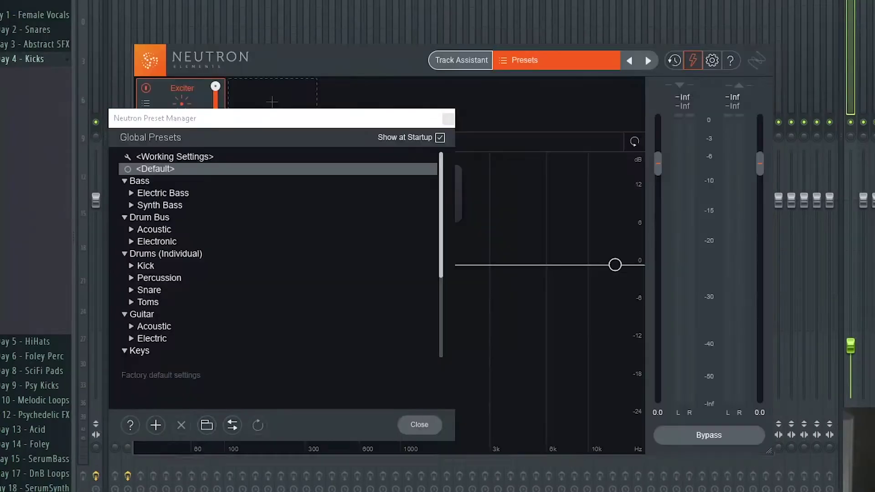
click(450, 118)
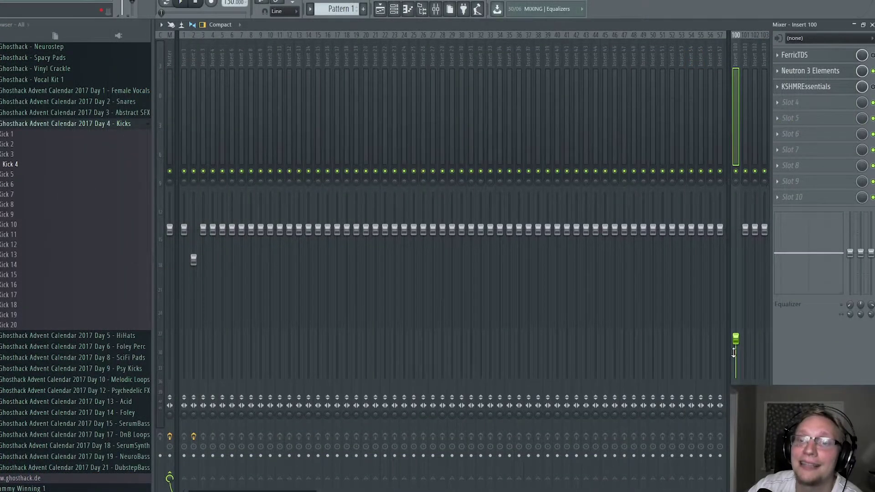
drag(734, 352, 736, 230)
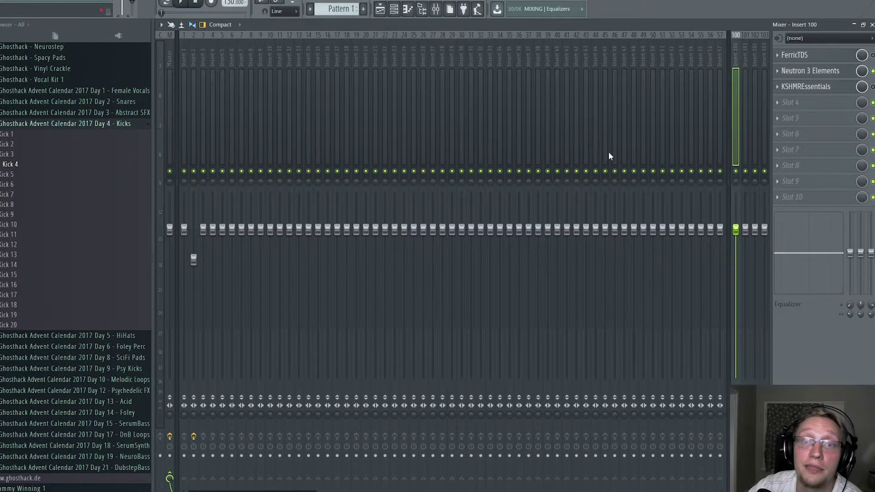
click(183, 4)
drag(736, 230, 736, 324)
click(199, 2)
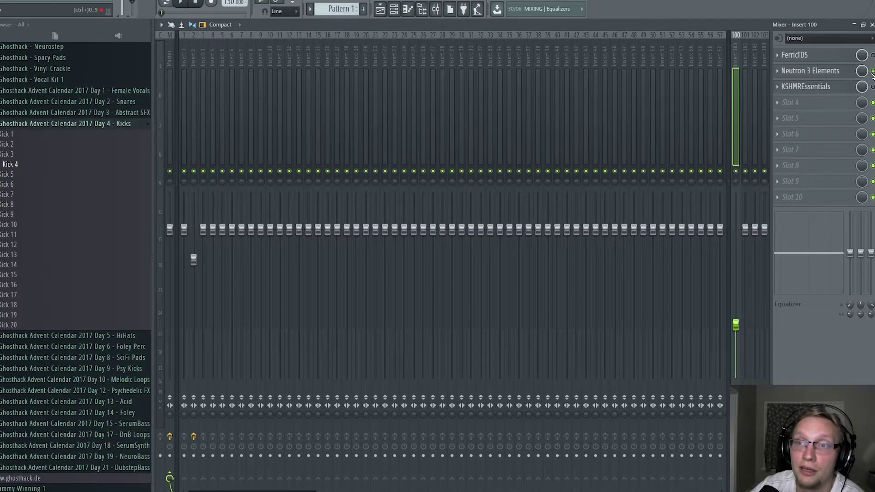
- Examine the Kick mode controls of KSHMR Essentials on Insert 100 during playback
click(817, 91)
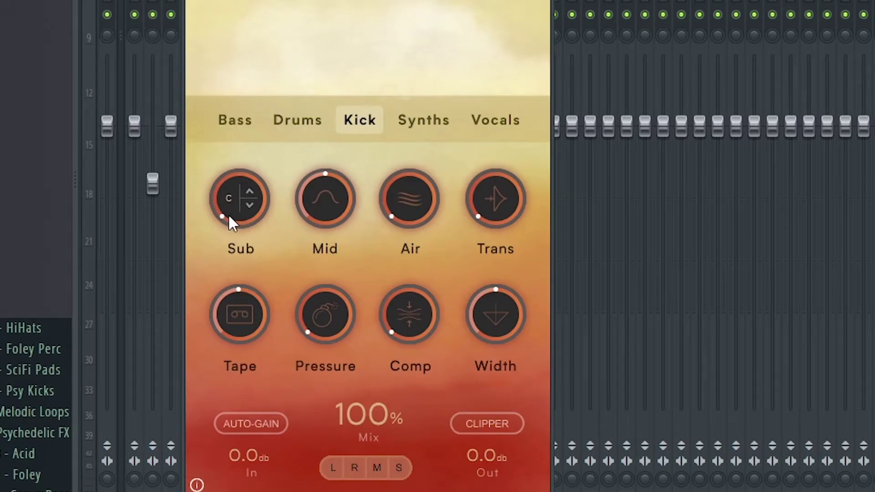
drag(242, 110, 264, 66)
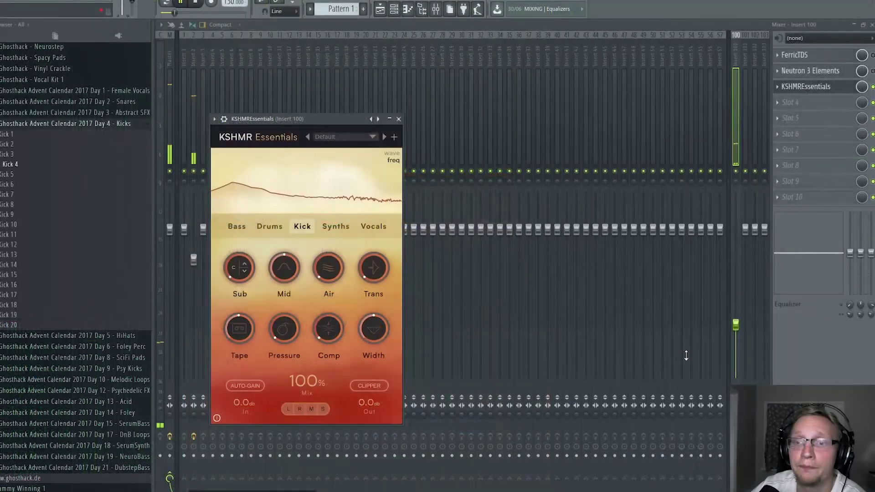
key(Escape)
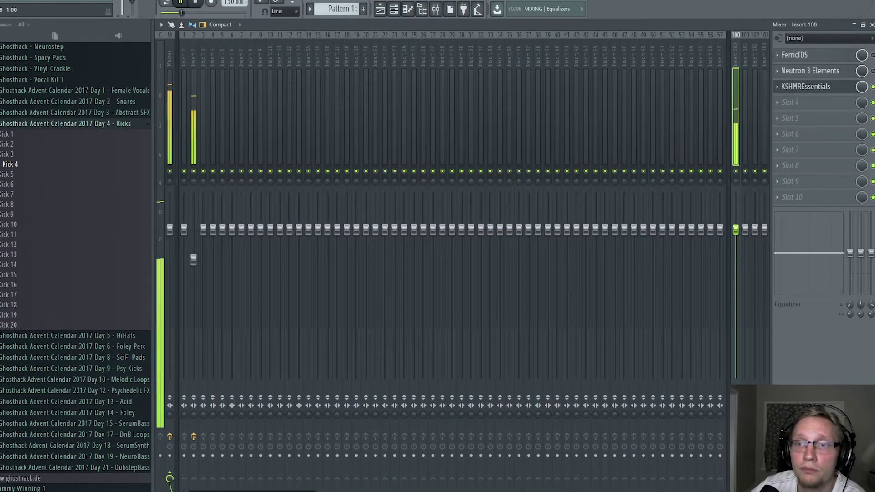
- Lower the Tape amount in KSHMR Essentials to about 41% during playback, and close the plugin
click(814, 91)
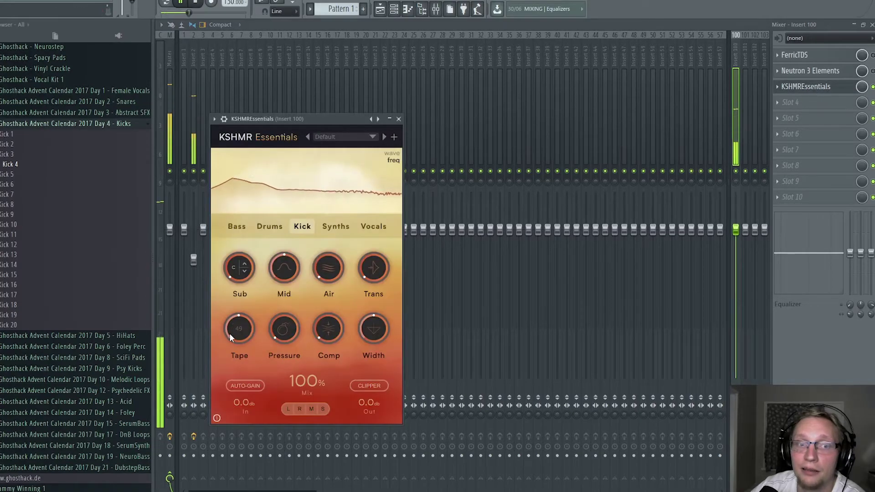
drag(237, 303, 213, 337)
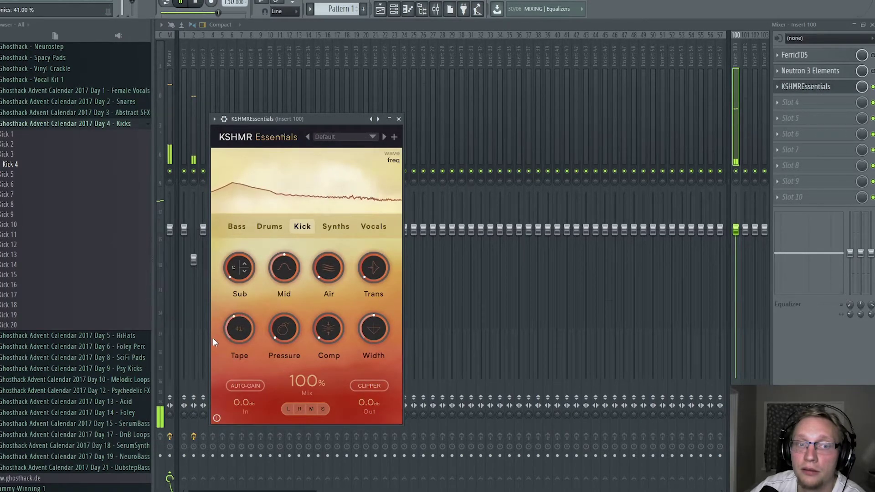
click(195, 3)
key(Escape)
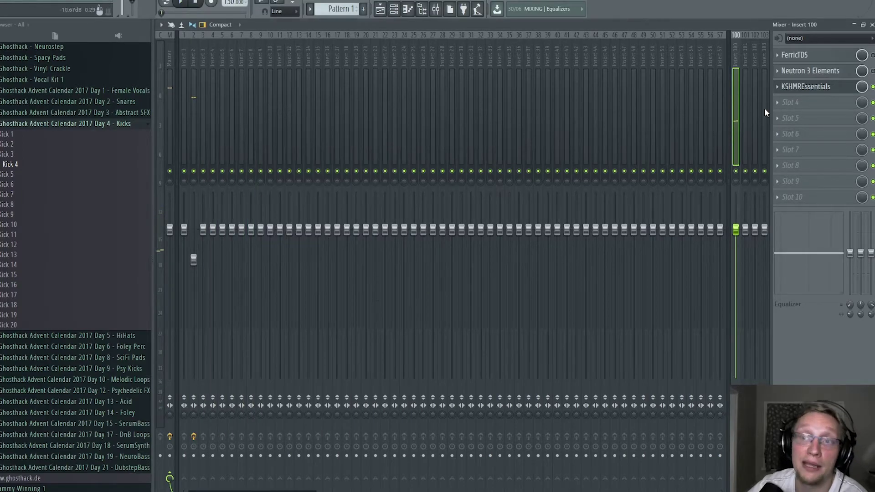
- Reopen KSHMR Essentials and lower Insert 100's fader during playback to blend it under the kick
click(816, 86)
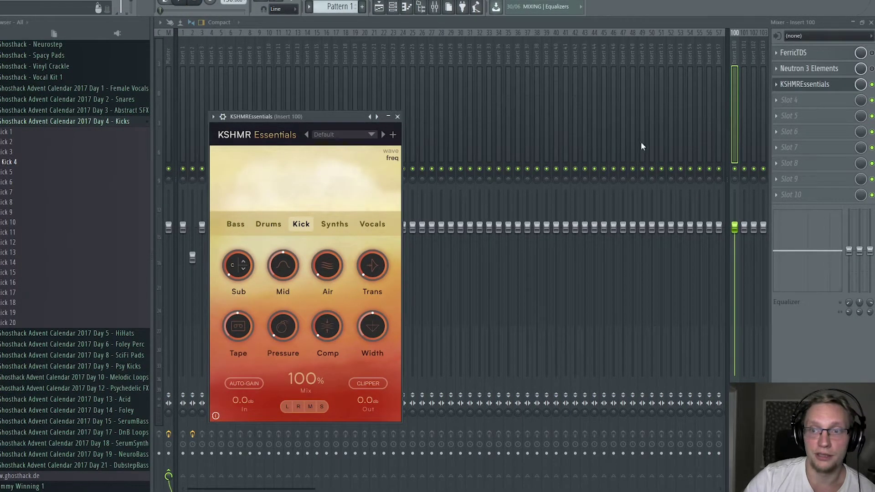
key(space)
drag(735, 227, 735, 319)
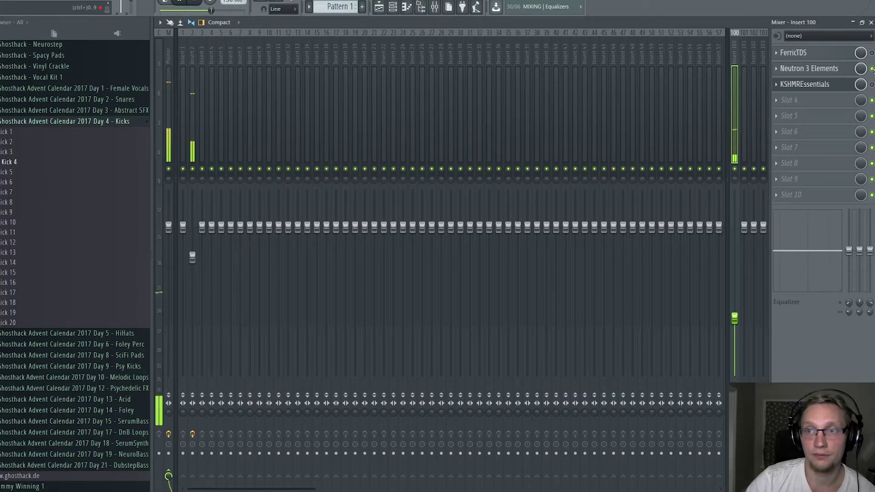
- Compare the Insert 100 plugins by switching them on and off during playback, adjusting the track's fader for each blend
click(873, 69)
click(873, 54)
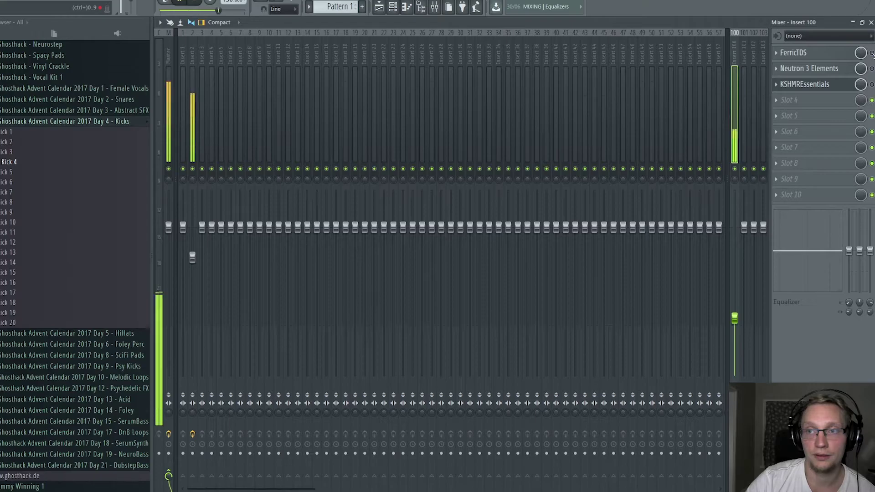
drag(739, 316, 739, 292)
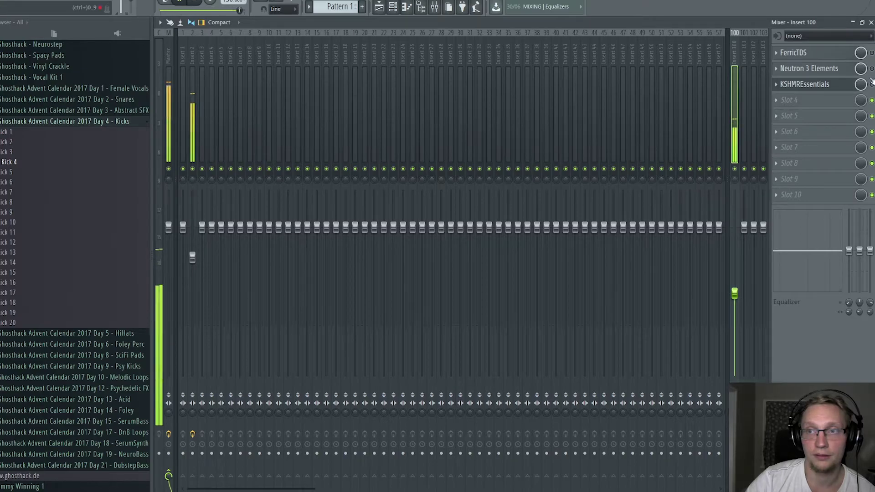
drag(735, 295, 735, 338)
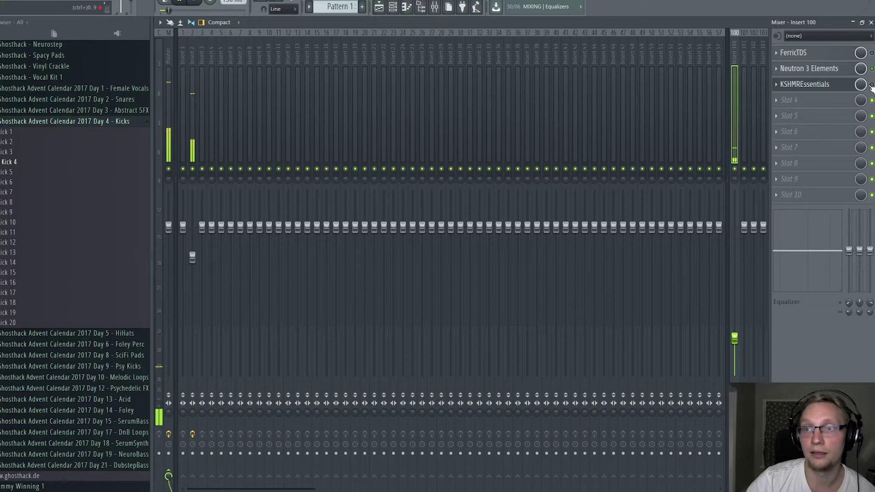
drag(735, 338, 735, 309)
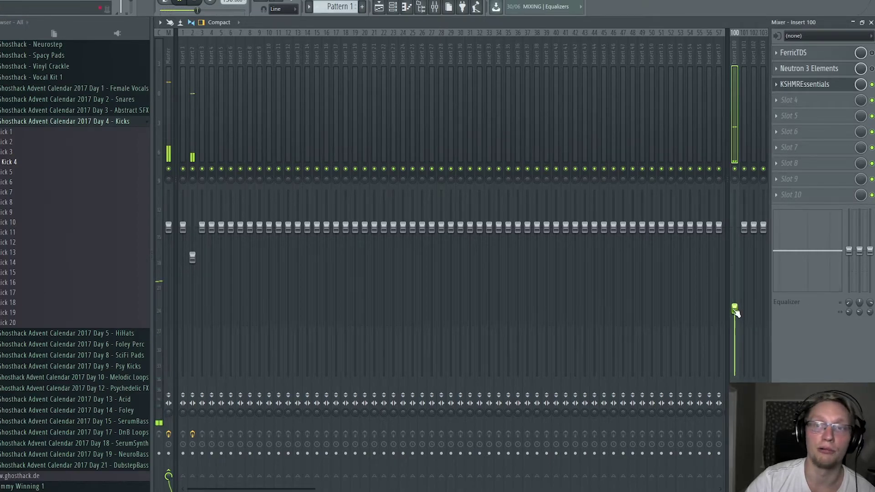
click(202, 5)
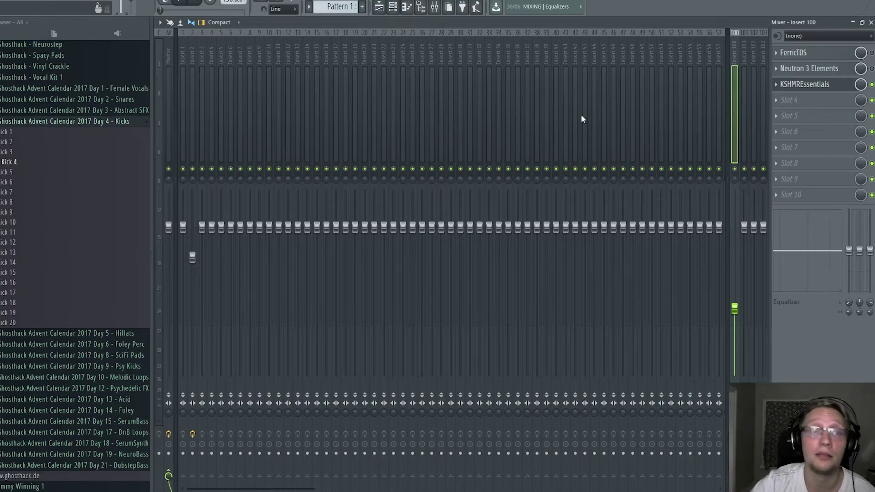
- Open both Fruity parametric EQ 2 plugins on Insert 2, and adjust the low cut of the second one during playback
click(183, 59)
click(191, 58)
click(828, 75)
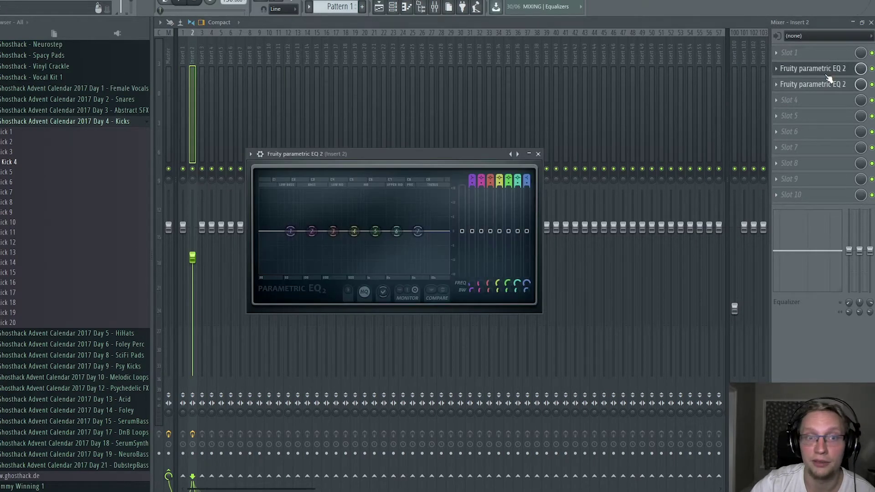
click(812, 87)
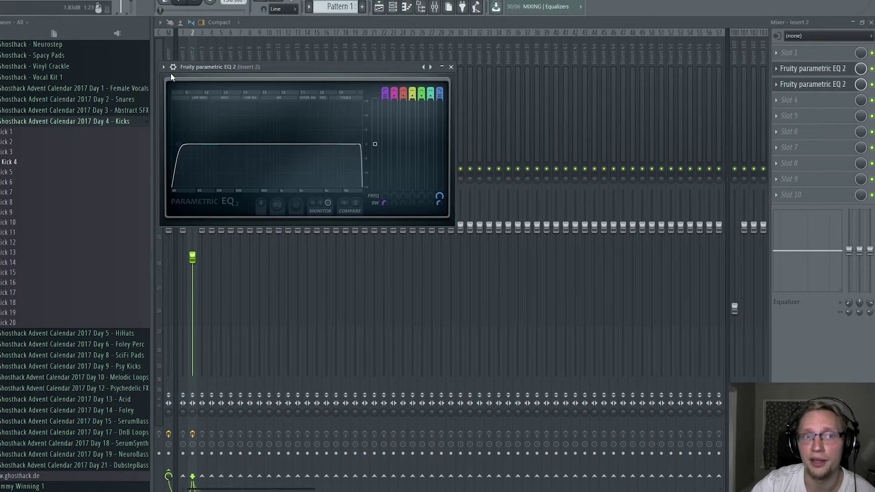
key(space)
drag(181, 144, 177, 144)
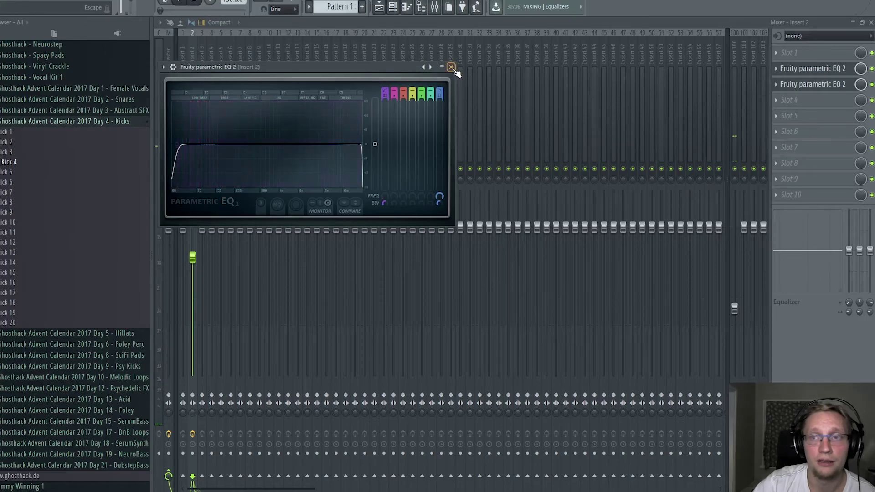
- Try moving band 3 of the flat Fruity parametric EQ 2 on Insert 2 during playback, reset the band, and close the plugin
click(812, 84)
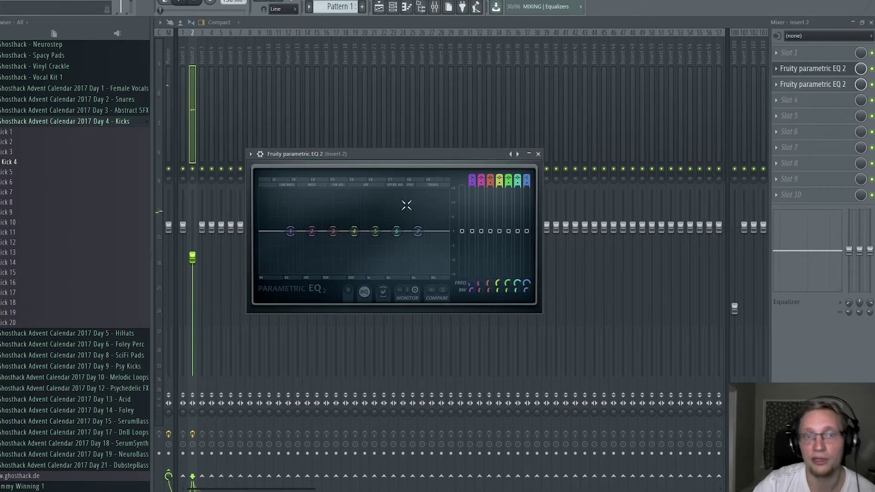
key(space)
mouse_move(334, 231)
mouse_down()
mouse_move(341, 255)
mouse_move(350, 250)
mouse_move(341, 228)
mouse_move(344, 238)
mouse_up()
right_click(343, 238)
click(357, 250)
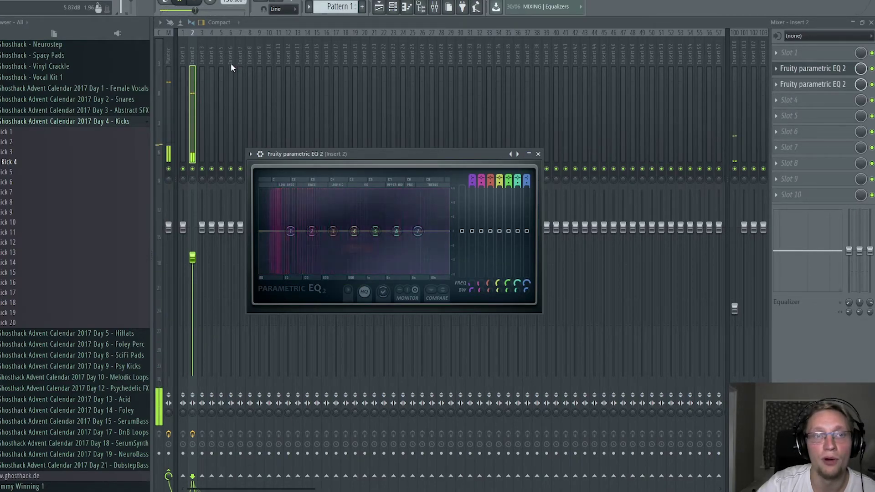
click(196, 2)
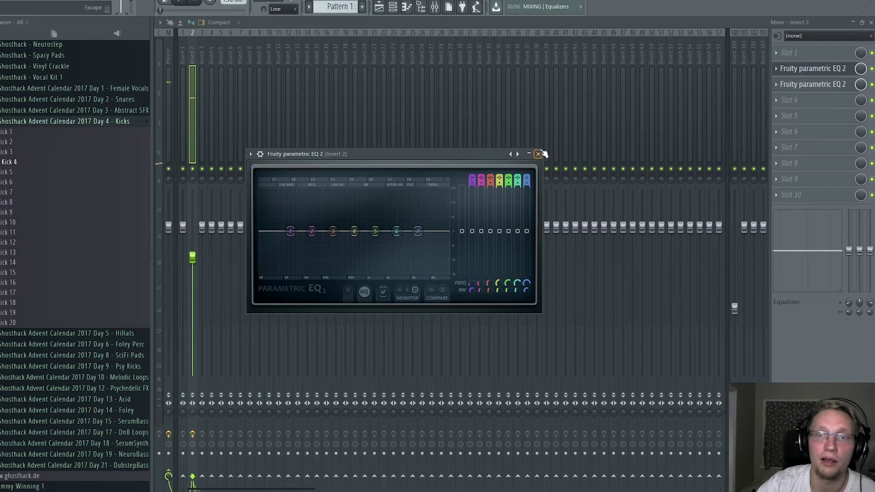
click(538, 154)
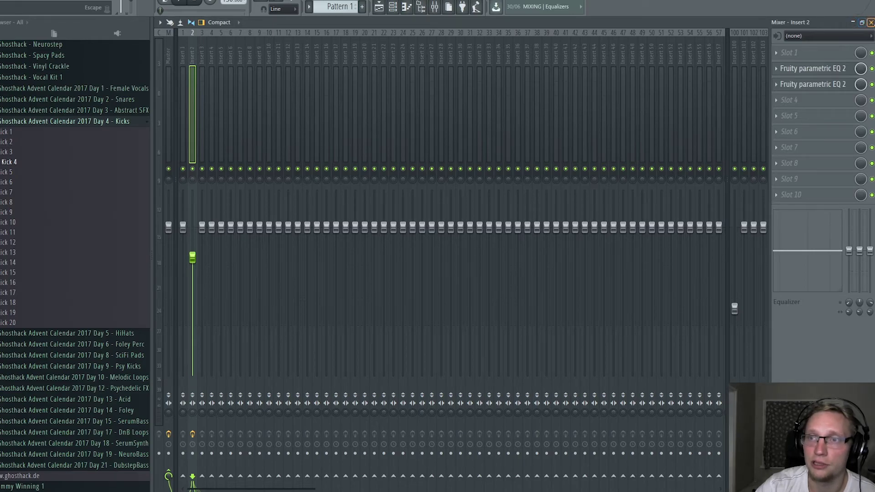
- Close the mixer and delete all Kick 4 clips from Track 1 and Track 2 of the playlist
click(871, 22)
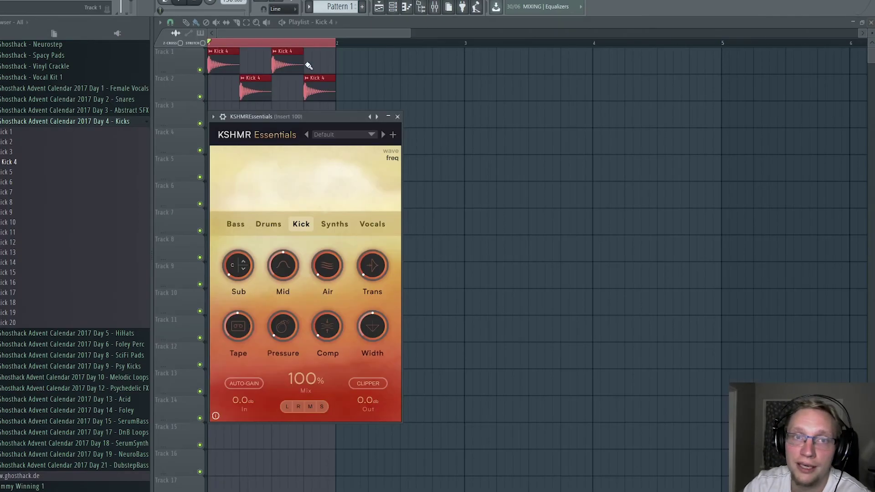
drag(412, 38, 440, 34)
click(256, 22)
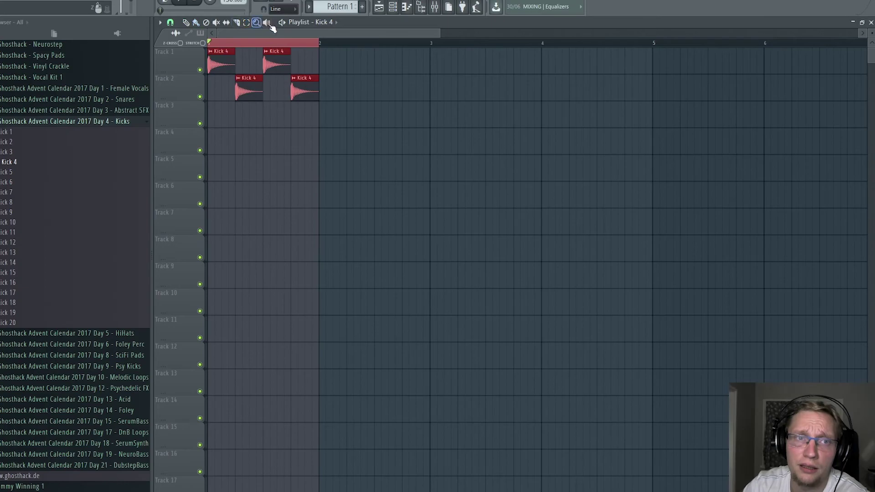
drag(326, 155, 209, 48)
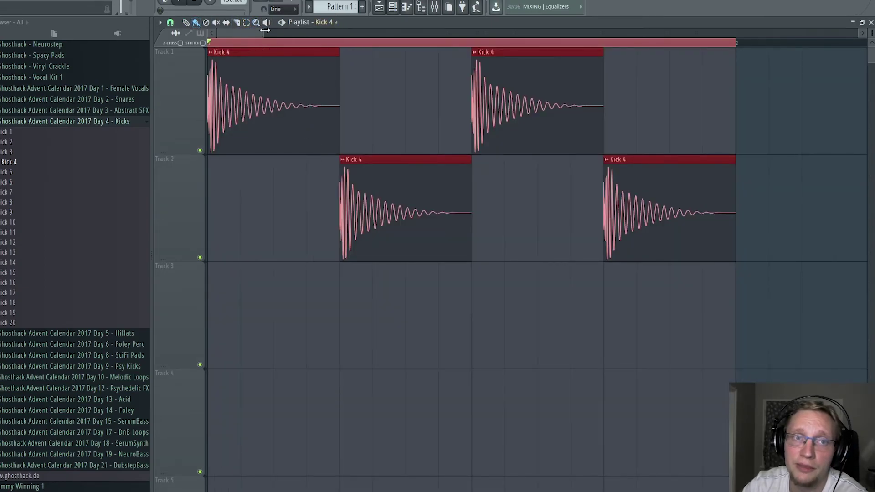
drag(262, 32, 507, 33)
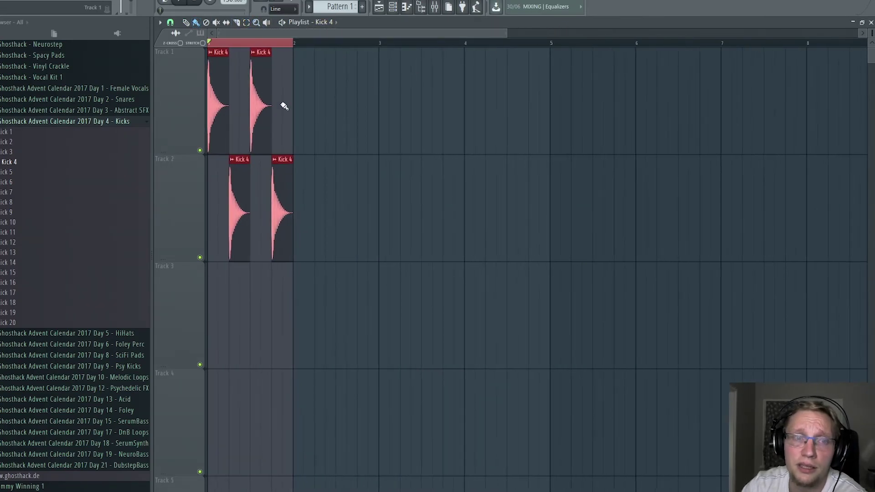
click(302, 93)
mouse_move(299, 94)
mouse_down()
mouse_move(214, 168)
mouse_move(294, 201)
mouse_up()
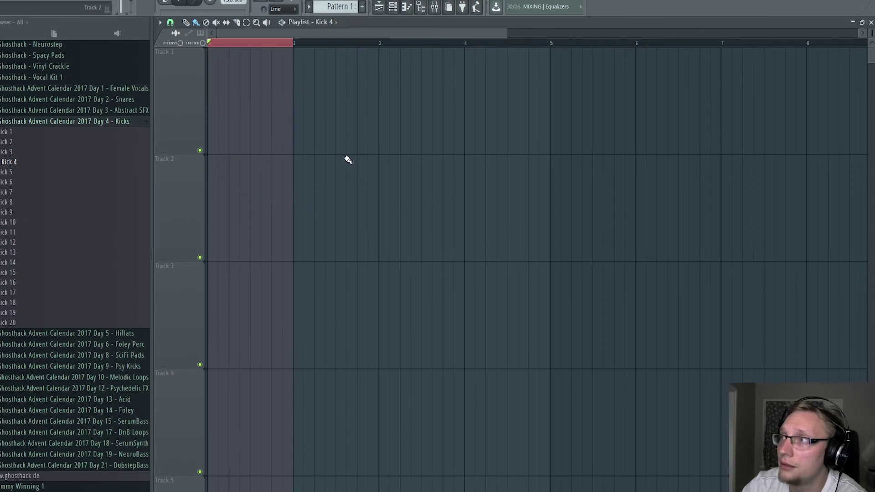